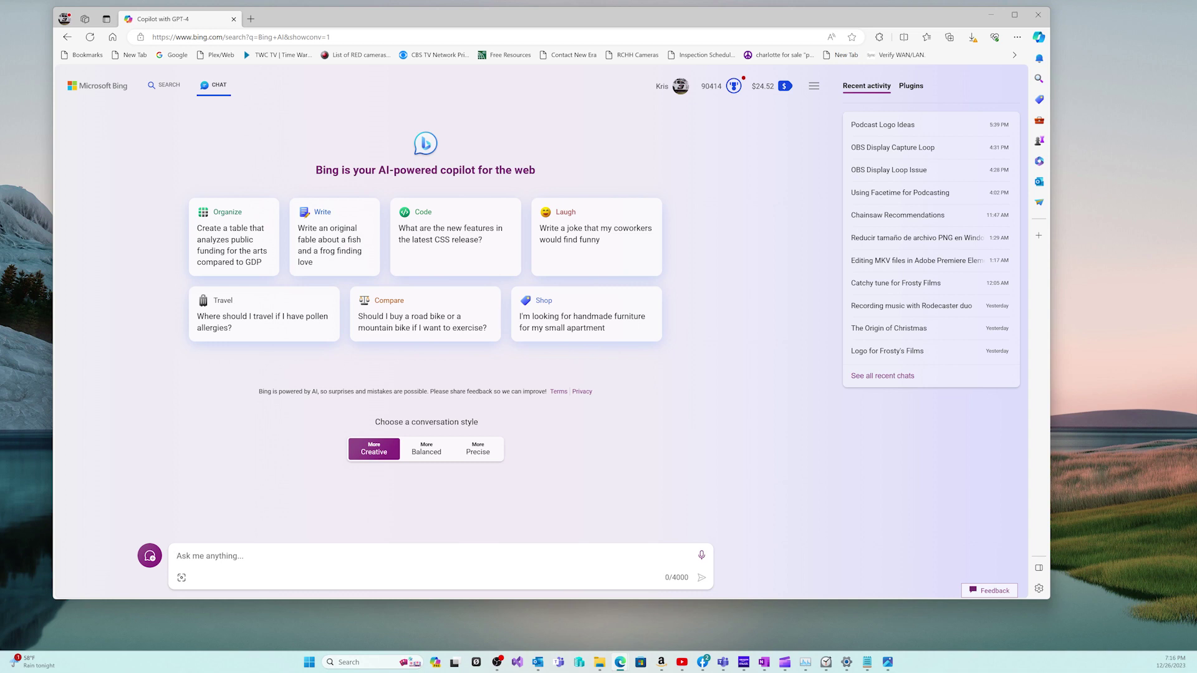
Ask Copilot for how-to channel logos: 3D globe, podcast microphone on a desktop stand, shiny cartoon style
{"action": "type", "text": "I'm starting a youtube channel for creating "}
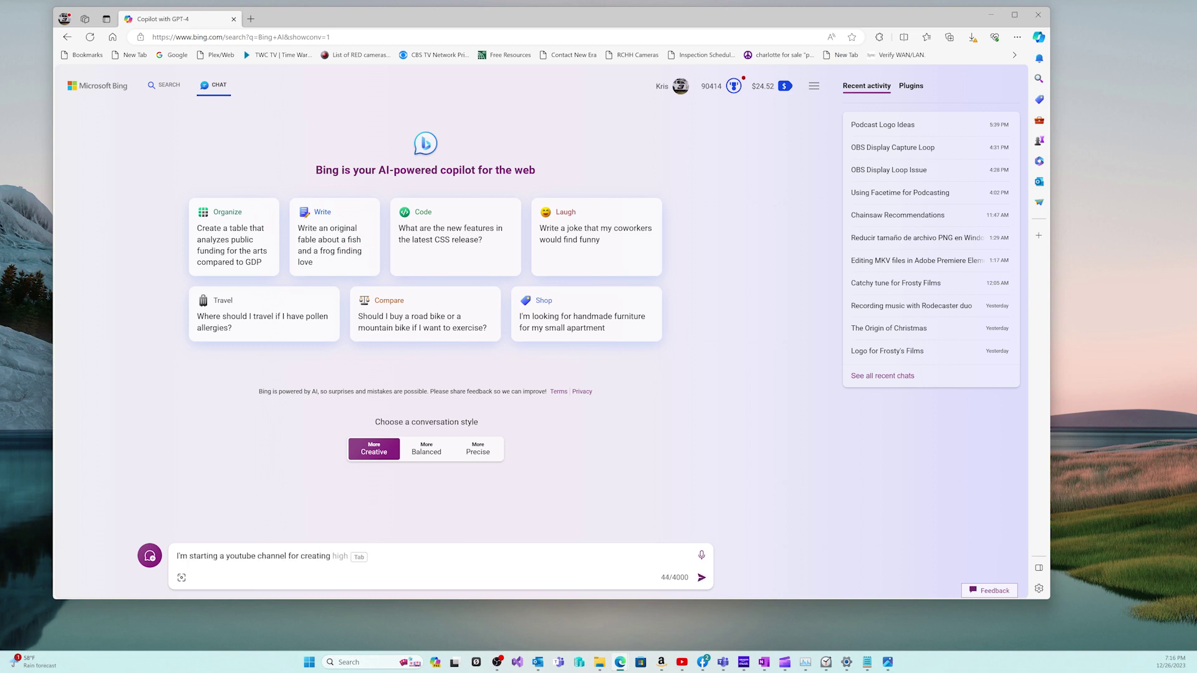
{"action": "type", "text": "how to and training content.  Can you create some logo ideas for me.  I would like a 3d wor"}
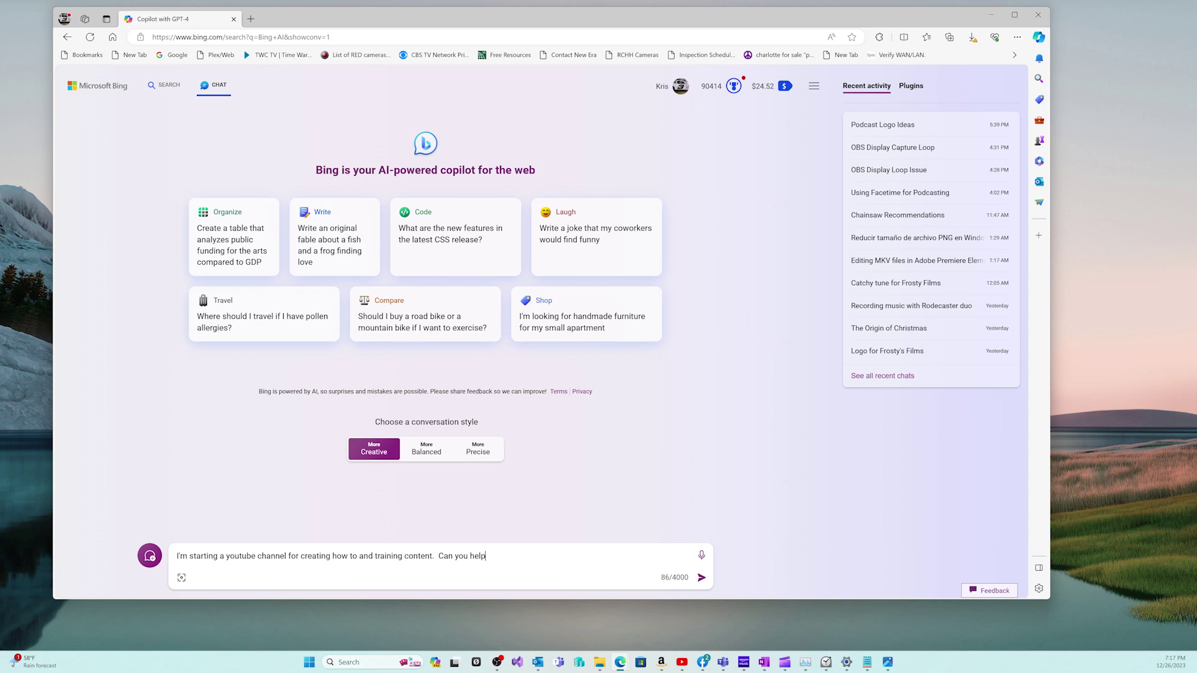
{"action": "type", "text": "ld globe in the background.  Then a pdoc"}
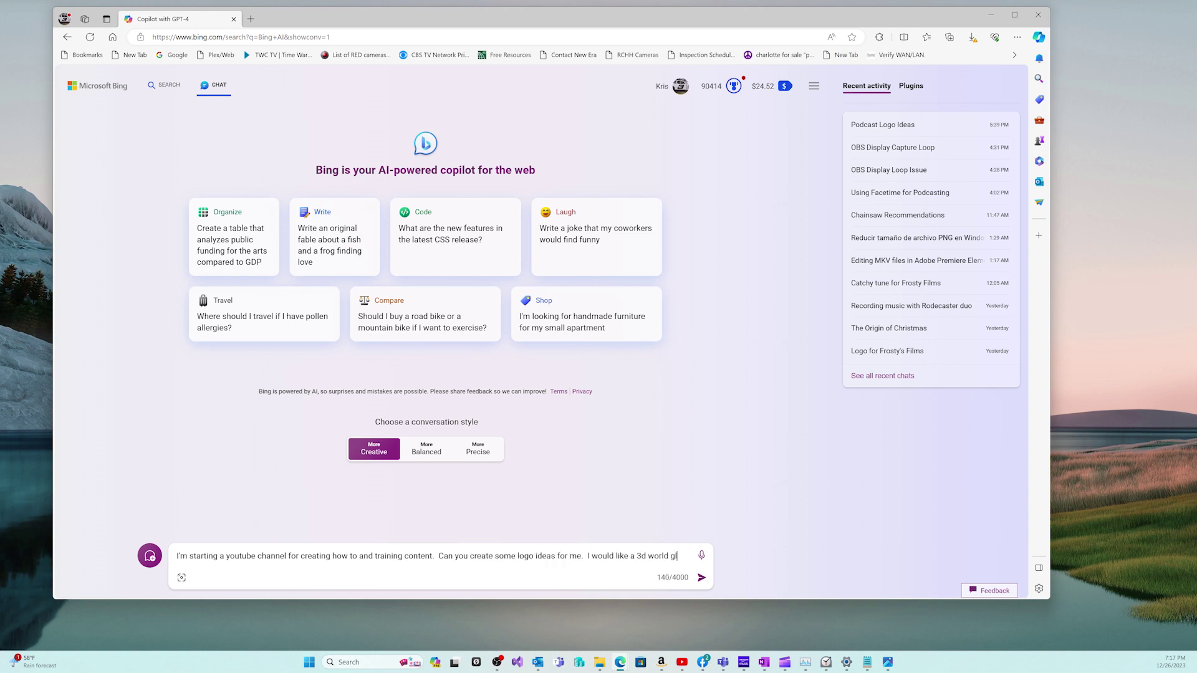
{"action": "key", "text": "BackSpace"}
{"action": "key", "text": "BackSpace"}
{"action": "key", "text": "BackSpace"}
{"action": "type", "text": "odcast type mic"}
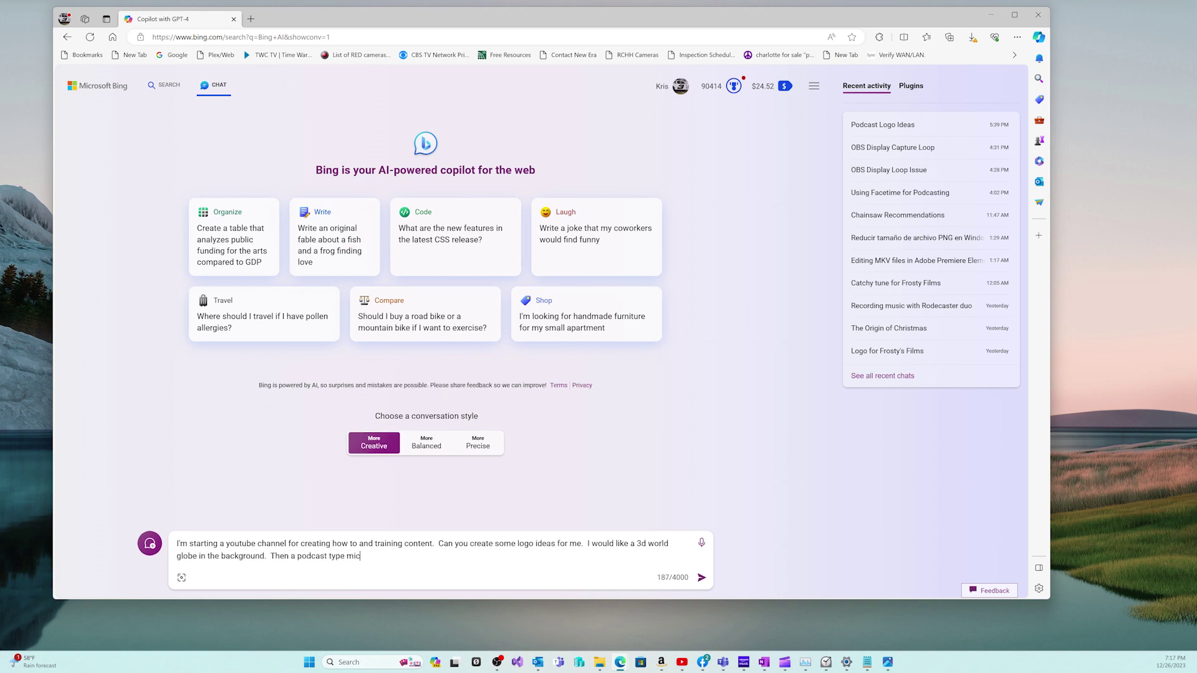
{"action": "type", "text": "rophone.  I like these to look like they are on a desktop stand.  The stand will have some vertical 3d looking appe"}
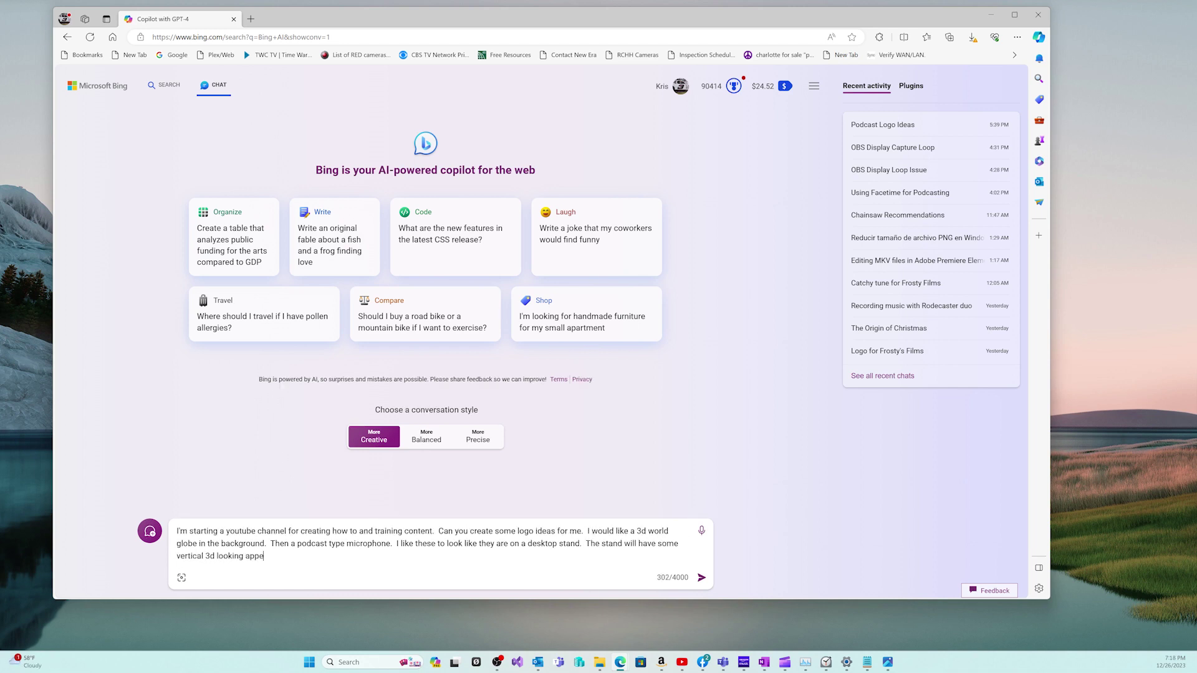
{"action": "type", "text": "and appear to be like a"}
{"action": "key", "text": "BackSpace"}
{"action": "key", "text": "BackSpace"}
{"action": "key", "text": "BackSpace"}
{"action": "key", "text": "BackSpace"}
{"action": "key", "text": "BackSpace"}
{"action": "key", "text": "BackSpace"}
{"action": "key", "text": "BackSpace"}
{"action": "key", "text": "BackSpace"}
{"action": "key", "text": "BackSpace"}
{"action": "key", "text": "BackSpace"}
{"action": "key", "text": "BackSpace"}
{"action": "key", "text": "BackSpace"}
{"action": "key", "text": "BackSpace"}
{"action": "key", "text": "BackSpace"}
{"action": "key", "text": "BackSpace"}
{"action": "key", "text": "BackSpace"}
{"action": "key", "text": "BackSpace"}
{"action": "key", "text": "BackSpace"}
{"action": "key", "text": "BackSpace"}
{"action": "key", "text": "BackSpace"}
{"action": "key", "text": "BackSpace"}
{"action": "key", "text": "BackSpace"}
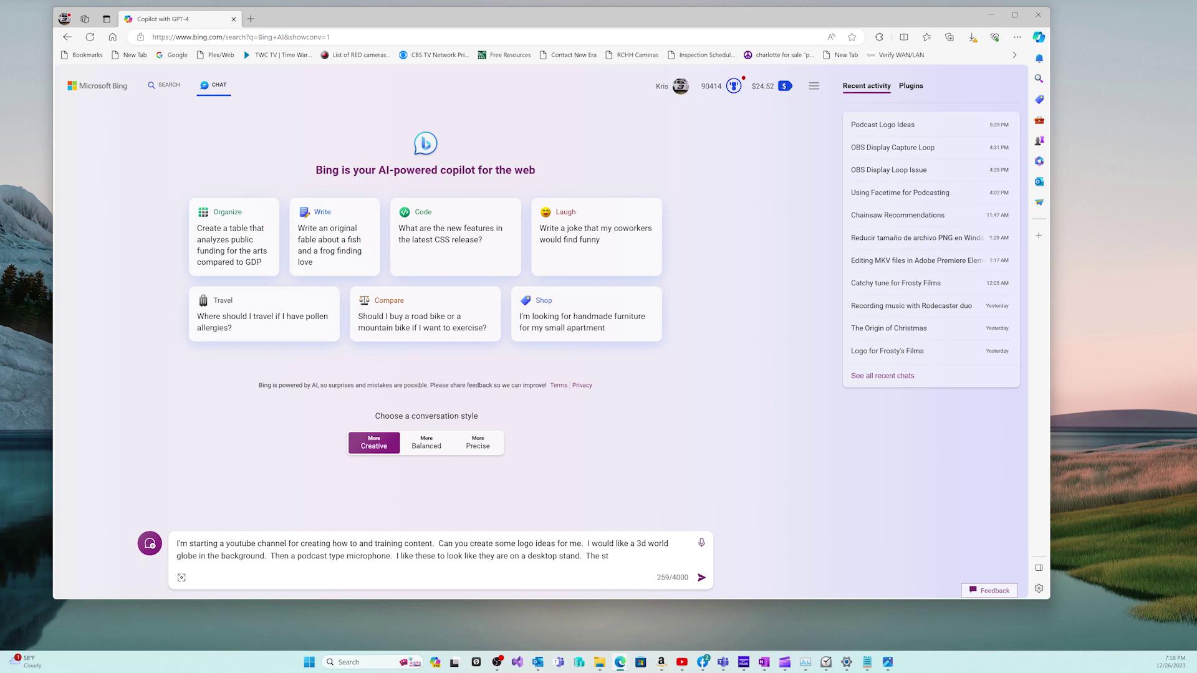
{"action": "key", "text": "BackSpace"}
{"action": "key", "text": "BackSpace"}
{"action": "key", "text": "BackSpace"}
{"action": "key", "text": "BackSpace"}
{"action": "key", "text": "BackSpace"}
{"action": "key", "text": "BackSpace"}
{"action": "type", "text": "Please use a shiny, cartoon "}
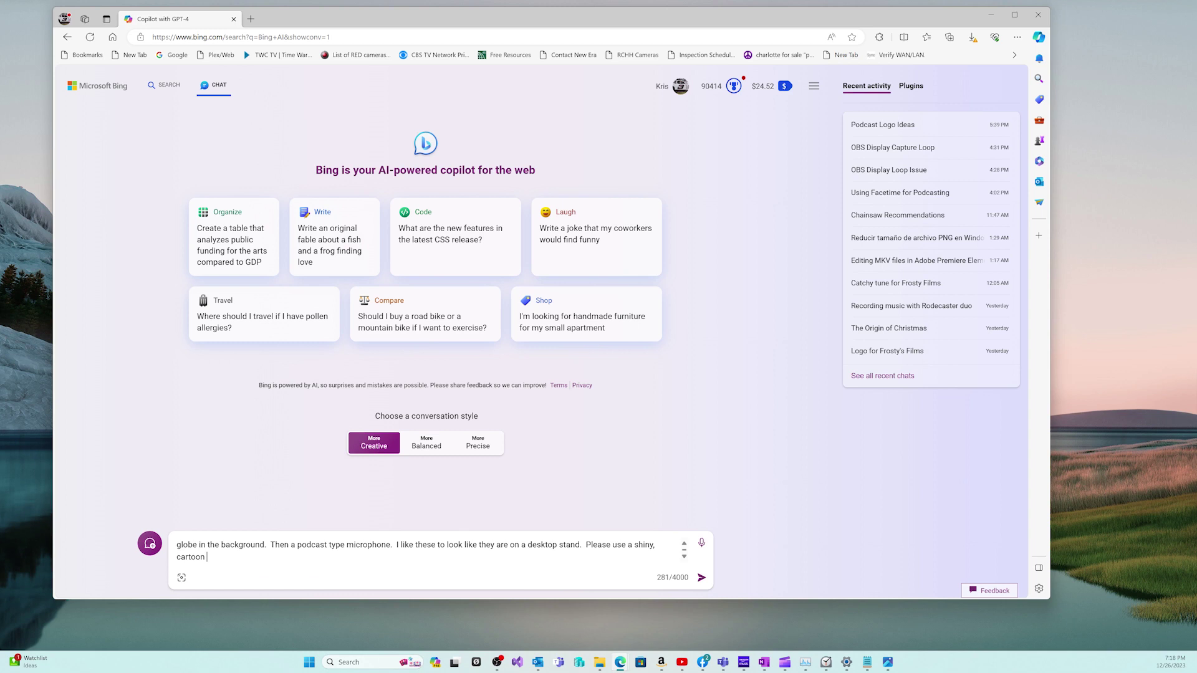
{"action": "type", "text": "like sty"}
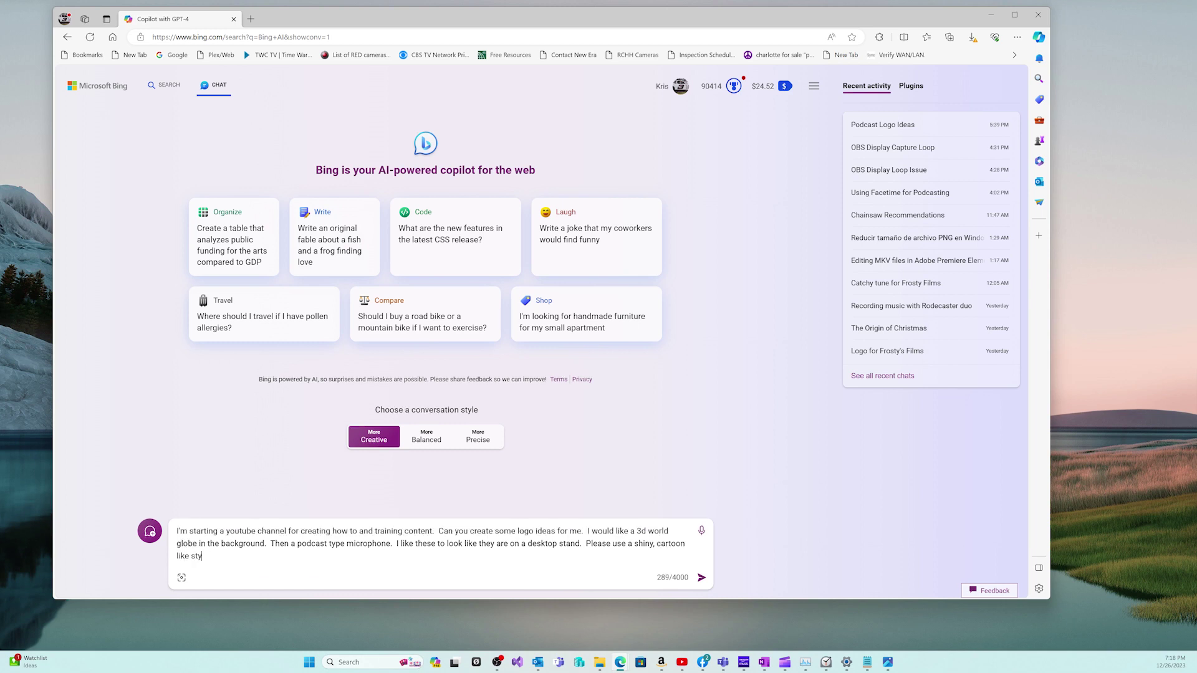
{"action": "type", "text": "pe in the scr"}
{"action": "key", "text": "BackSpace"}
{"action": "type", "text": "creas"}
{"action": "key", "text": "BackSpace"}
{"action": "key", "text": "BackSpace"}
{"action": "key", "text": "BackSpace"}
{"action": "key", "text": "BackSpace"}
{"action": "key", "text": "BackSpace"}
{"action": "key", "text": "BackSpace"}
{"action": "key", "text": "BackSpace"}
{"action": "key", "text": "BackSpace"}
{"action": "key", "text": "BackSpace"}
{"action": "key", "text": "BackSpace"}
{"action": "key", "text": "BackSpace"}
{"action": "key", "text": "BackSpace"}
{"action": "key", "text": "BackSpace"}
{"action": "type", "text": "style."}
{"action": "key", "text": "Return"}
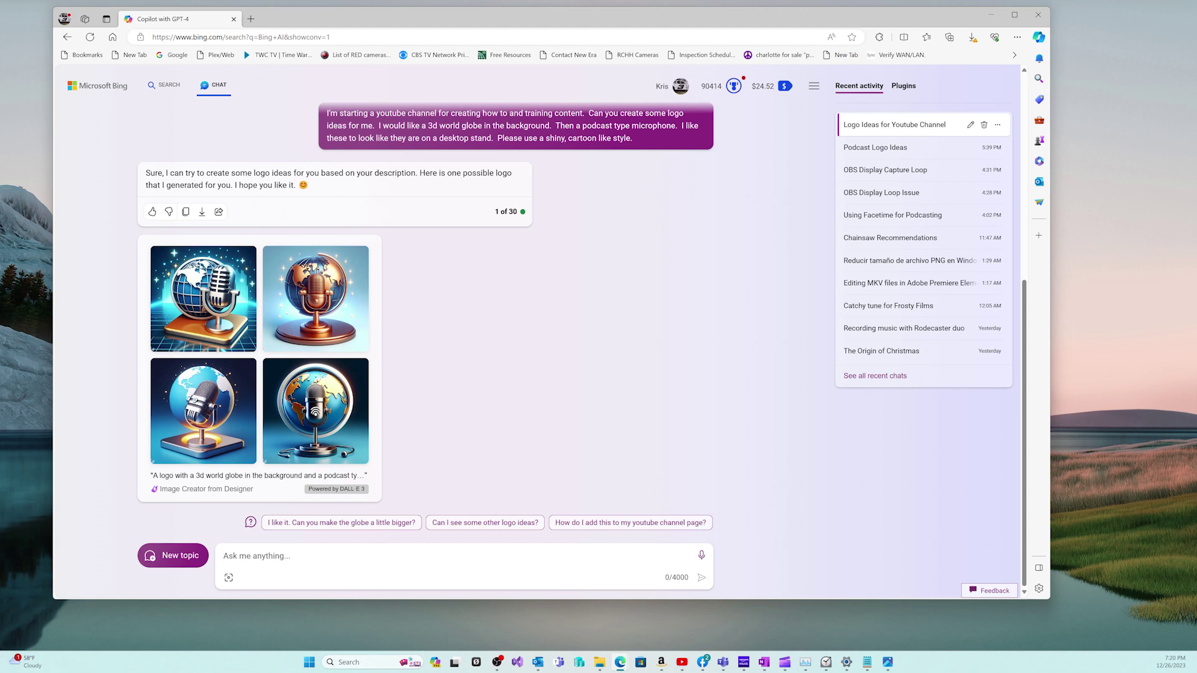
Ask to revise the top-left and bottom-right logos with more rise, high-rises and raised 'Frosty's Films' text
{"action": "type", "text": "Thank y"}
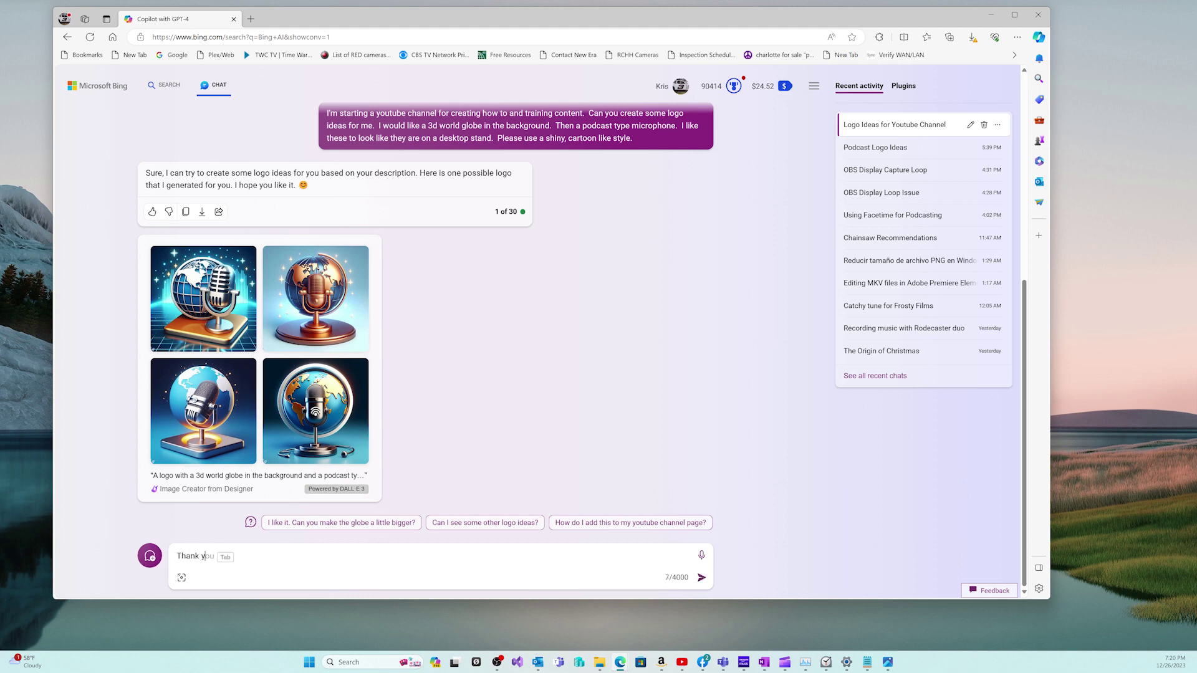
{"action": "type", "text": "ou, I like"}
{"action": "type", "text": "the top left logo and the bottom right logo.  However, an you add "}
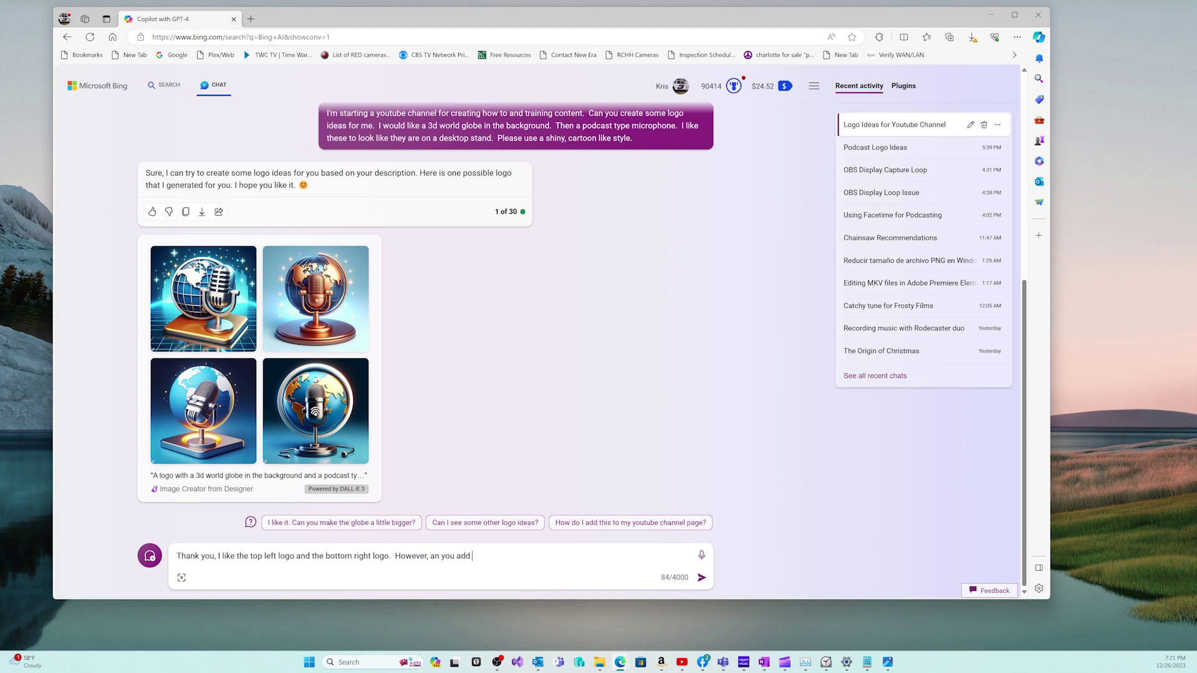
{"action": "type", "text": "more rise into the stand?  Also, can you add "}
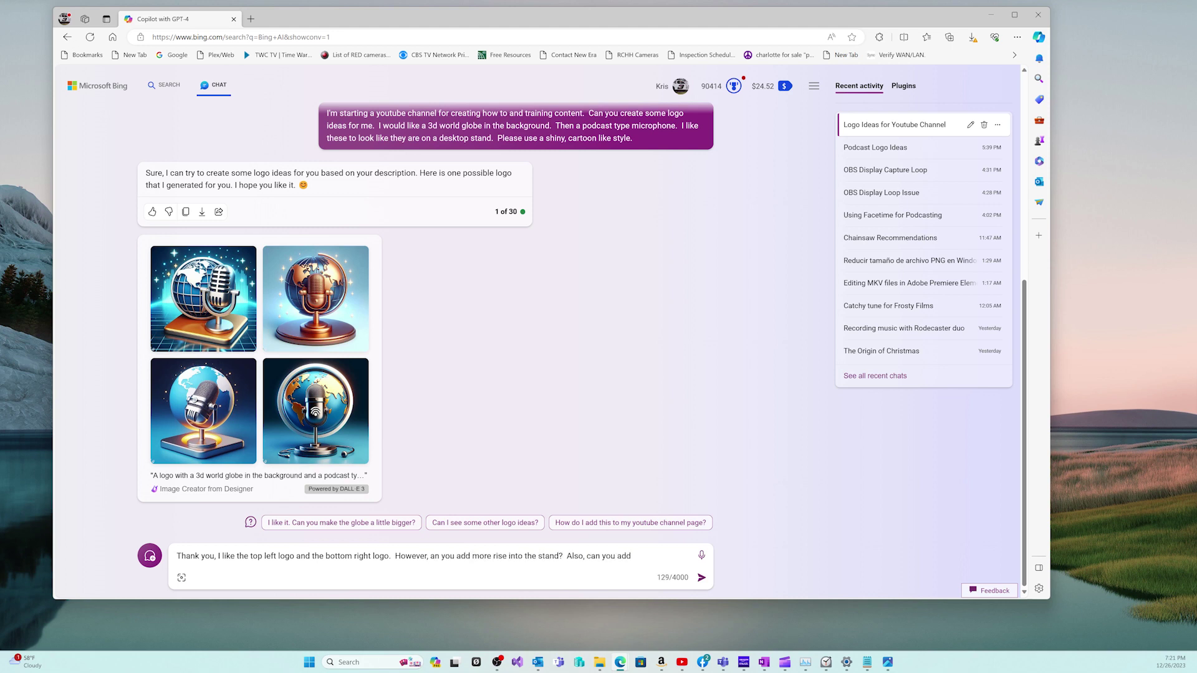
{"action": "type", "text": "3d imaging so it looks like high rise build"}
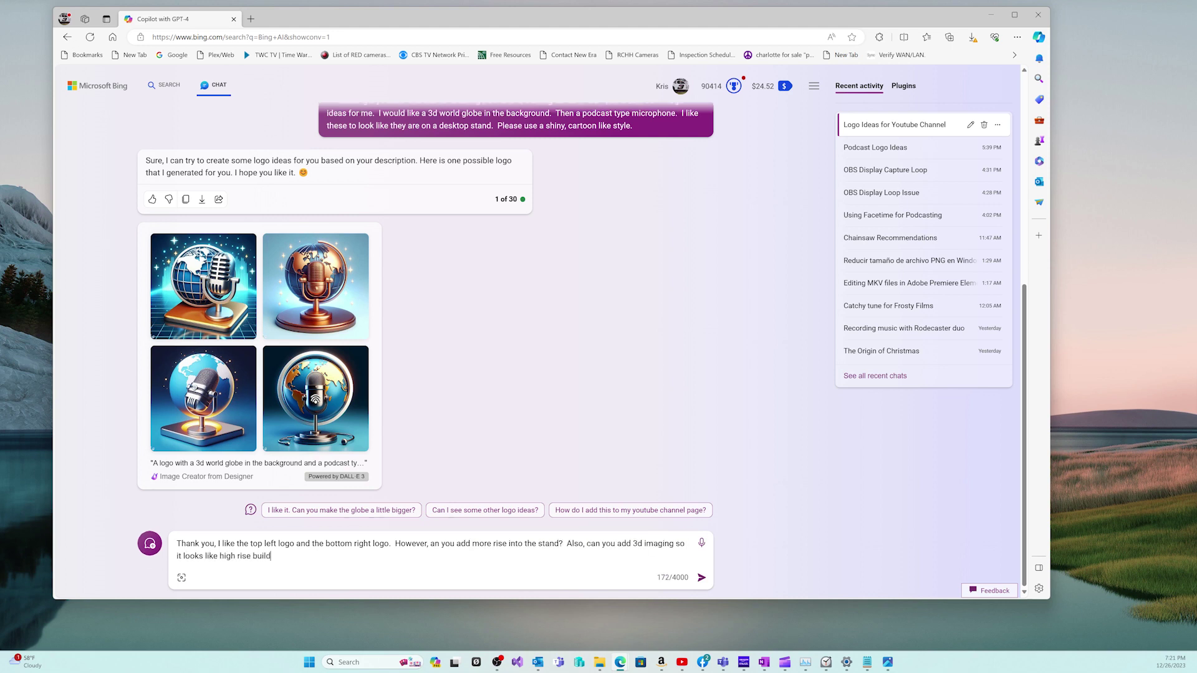
{"action": "type", "text": "ings are coming out of the stand?  Also, in the stand can you use"}
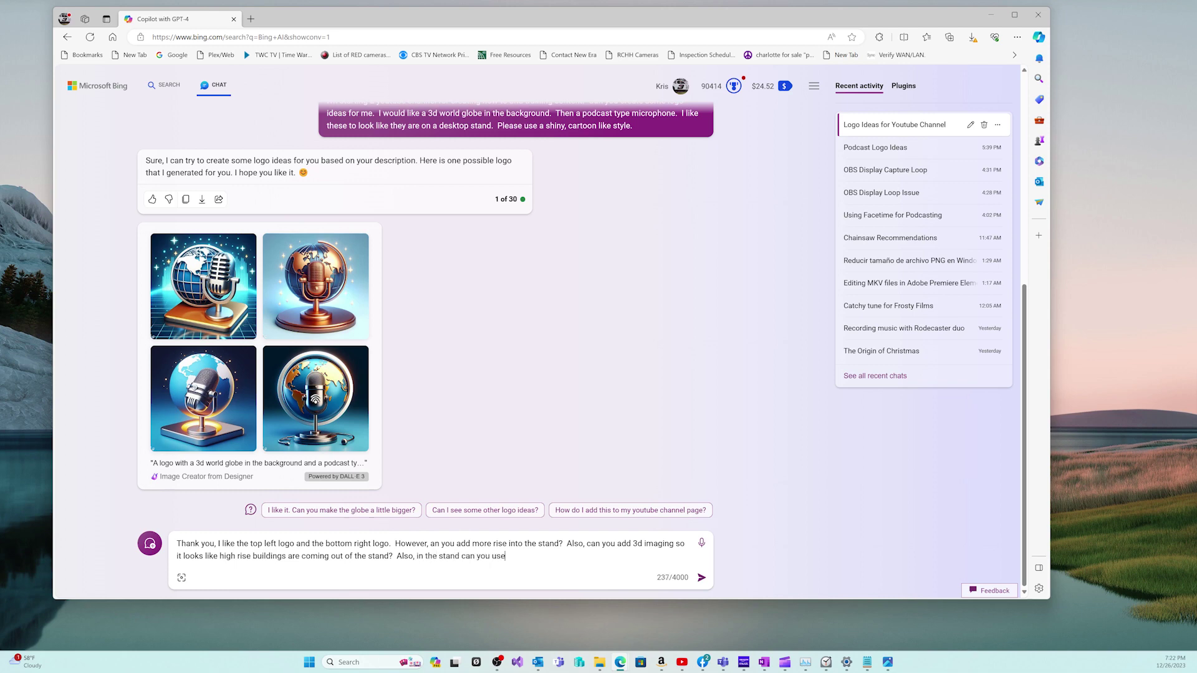
{"action": "type", "text": " a raised, and block like font which reads Frosty's Films"}
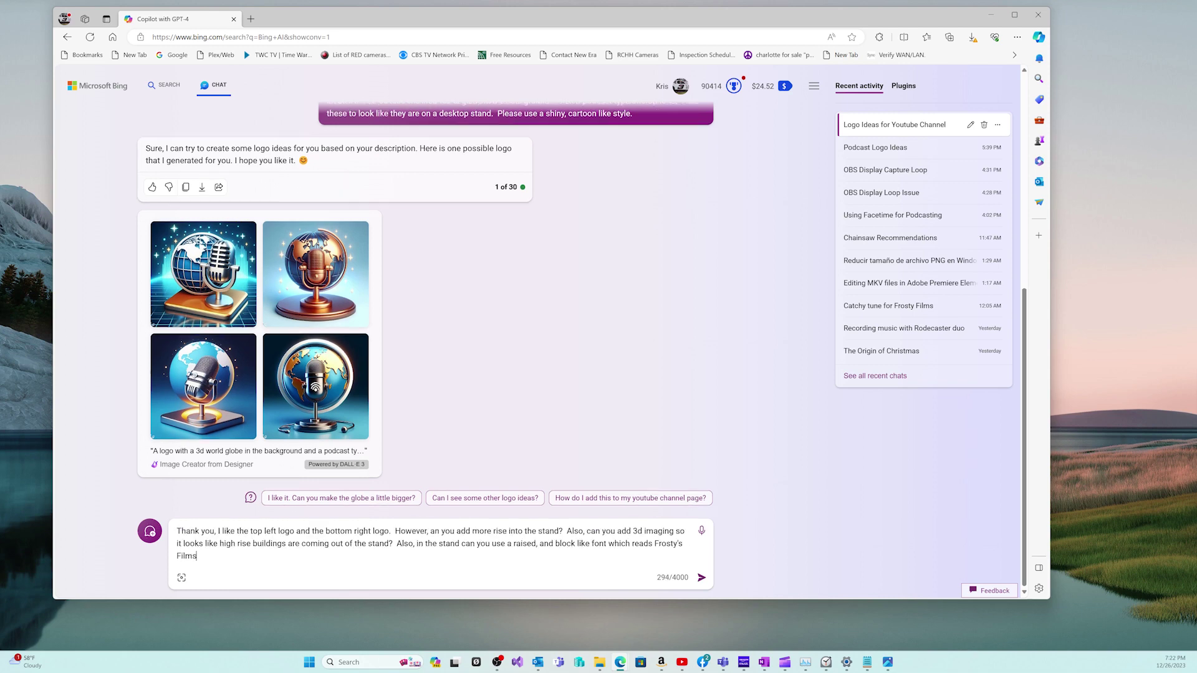
{"action": "key", "text": "Return"}
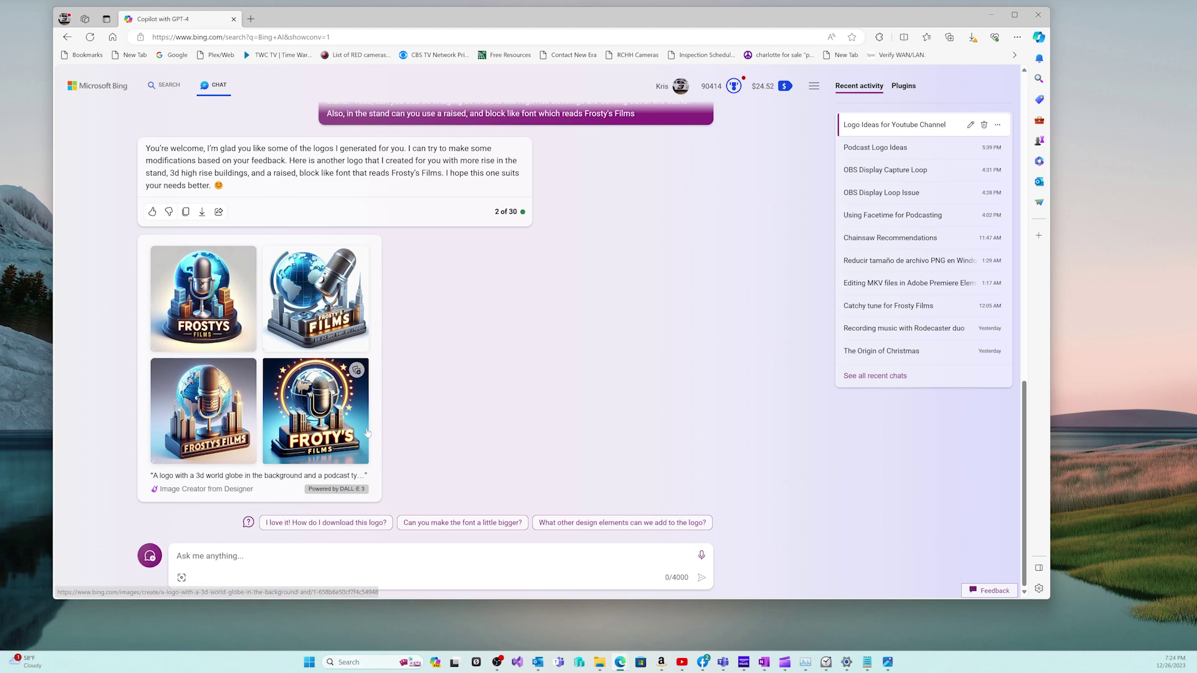
Save all four logos to FrostysFilms, then view the top-right logo at full size
{"action": "left_click", "coordinate": [357, 370]}
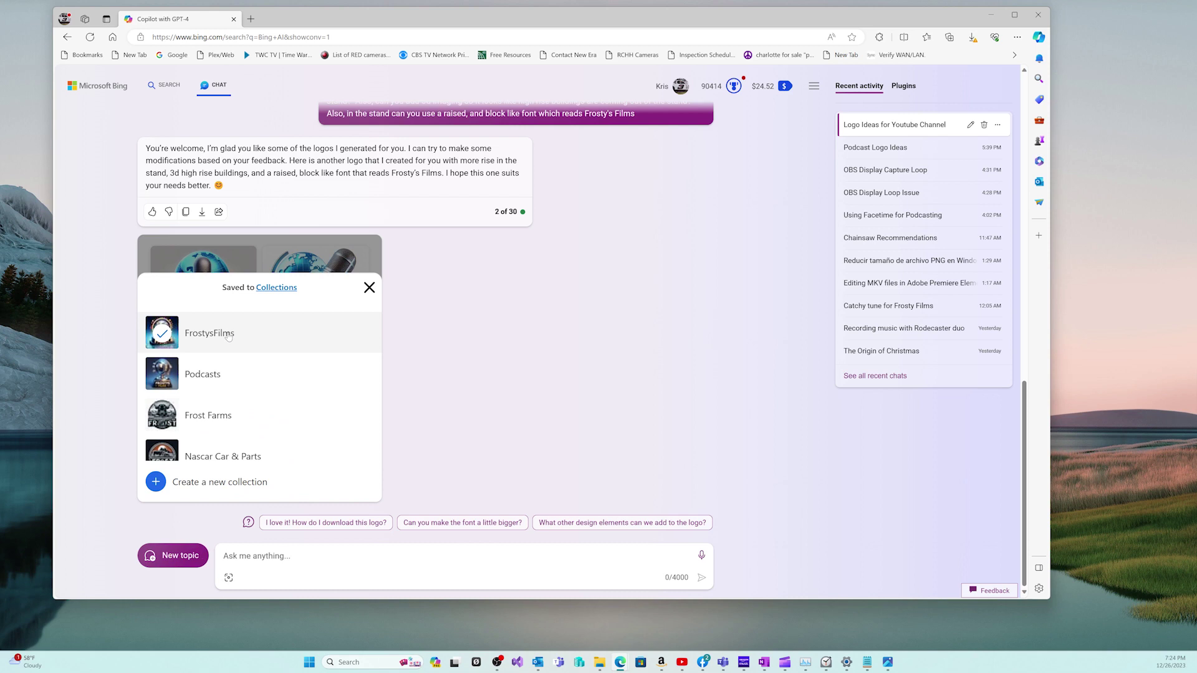
{"action": "left_click", "coordinate": [370, 288]}
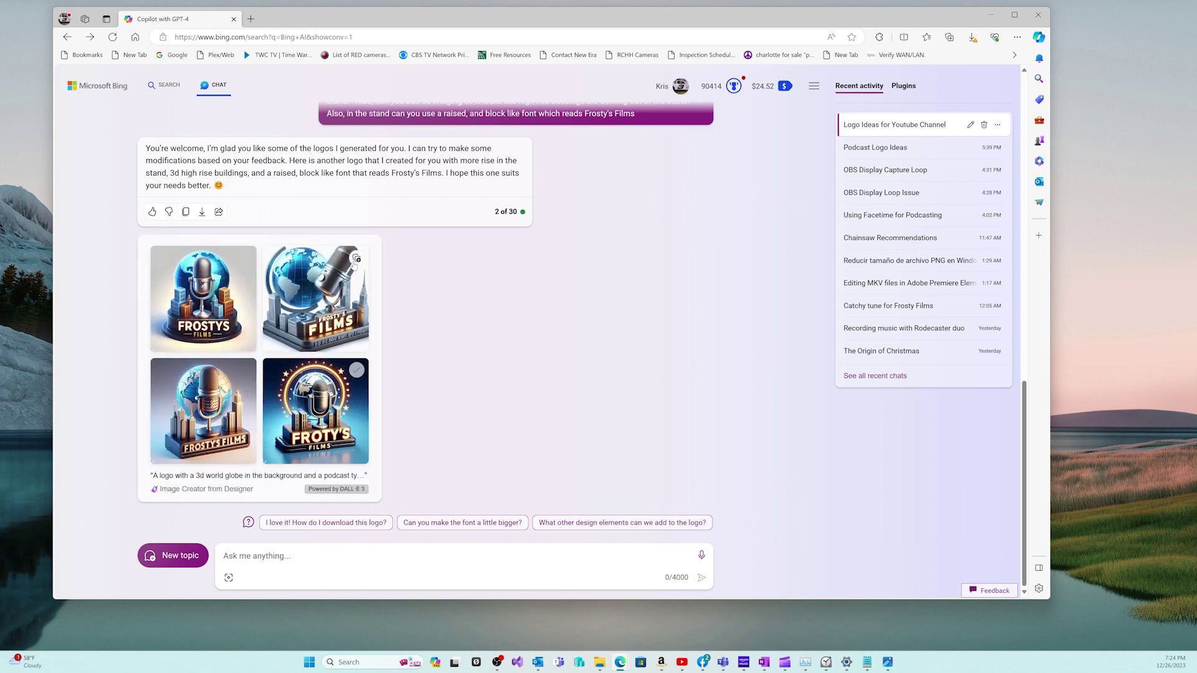
{"action": "left_click", "coordinate": [356, 259]}
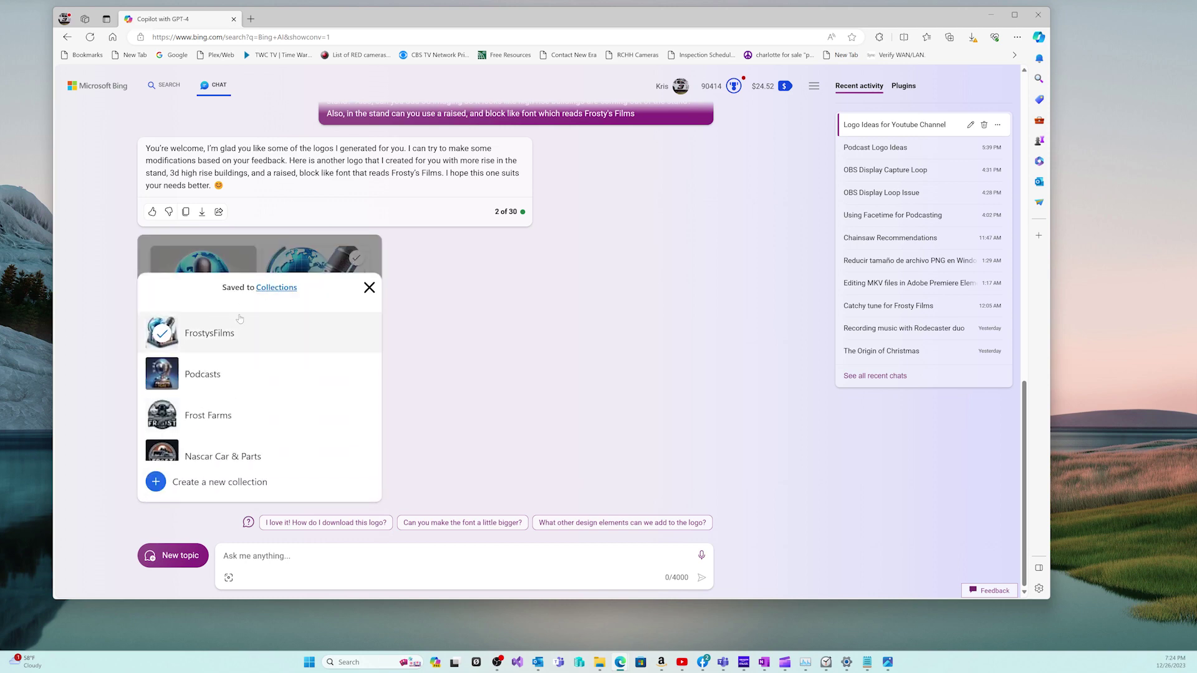
{"action": "left_click", "coordinate": [370, 288]}
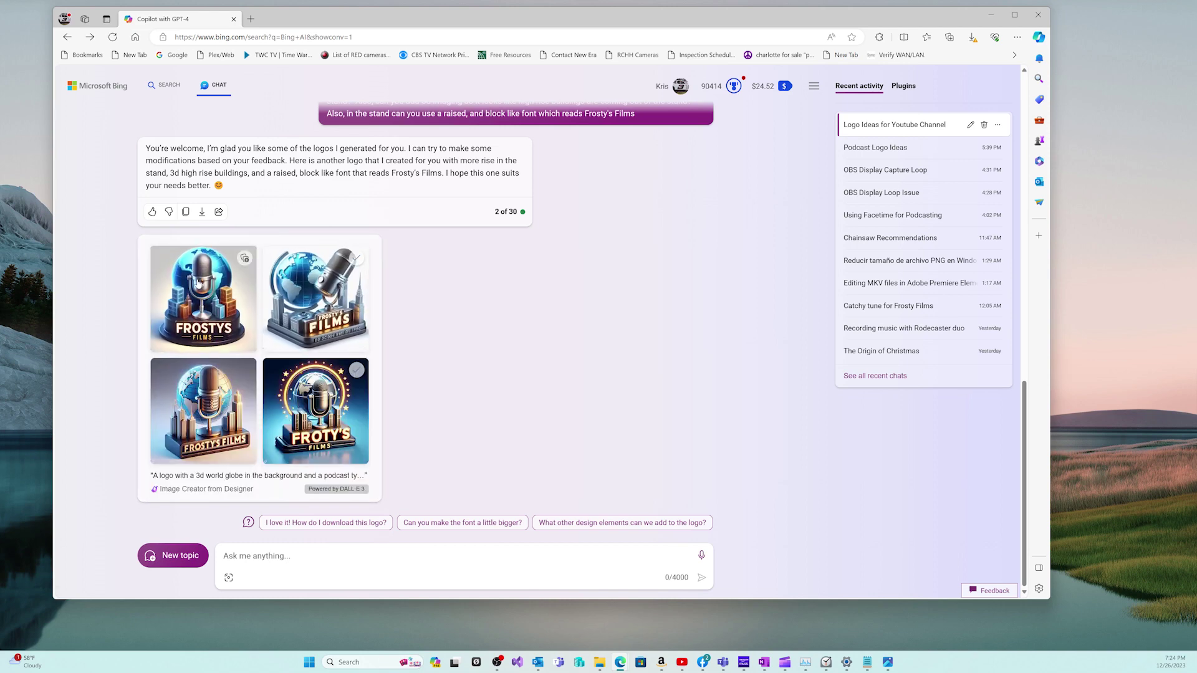
{"action": "left_click", "coordinate": [244, 258]}
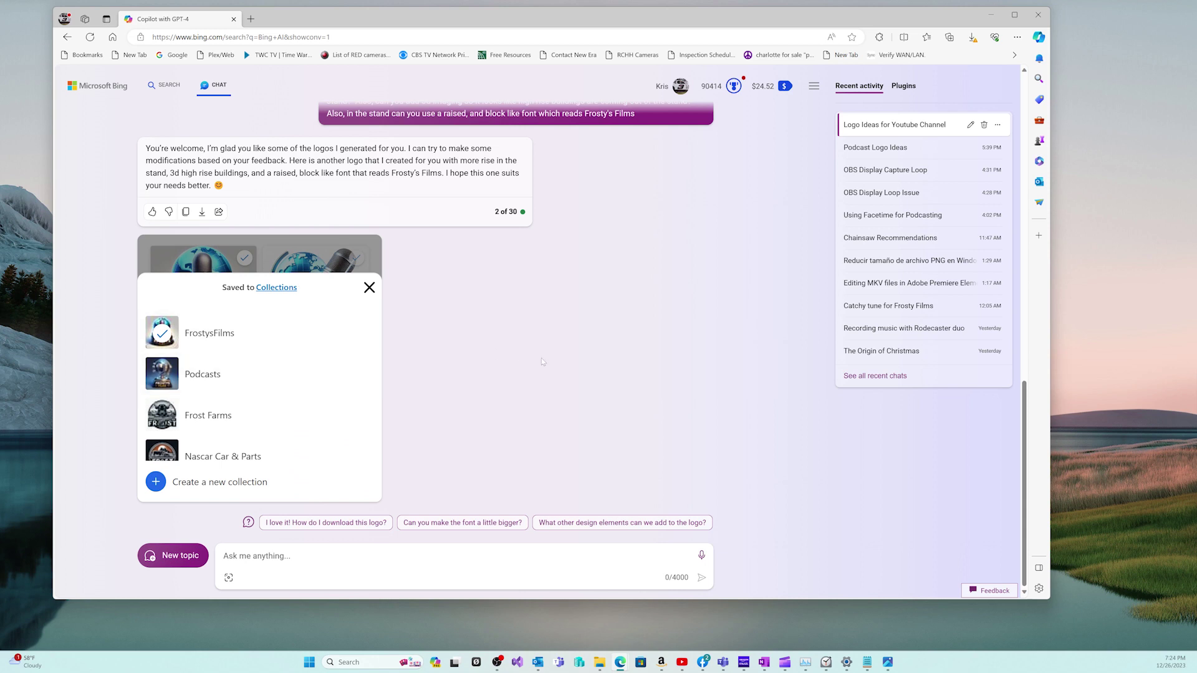
{"action": "left_click", "coordinate": [369, 287]}
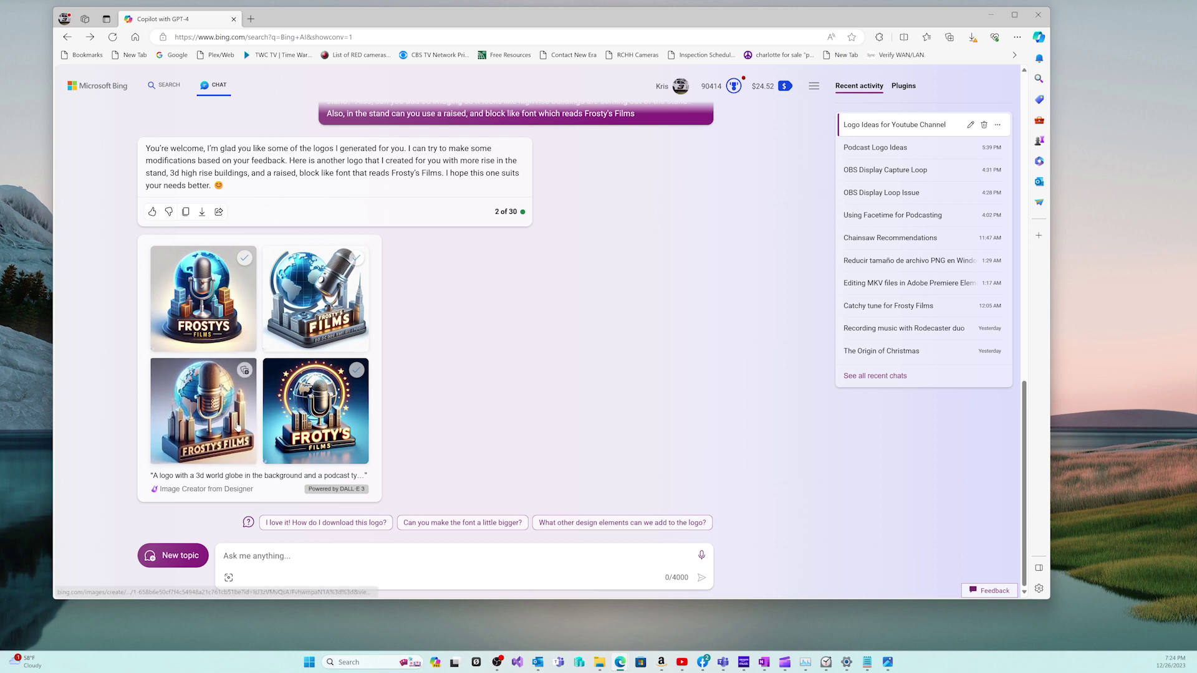
{"action": "left_click", "coordinate": [244, 370]}
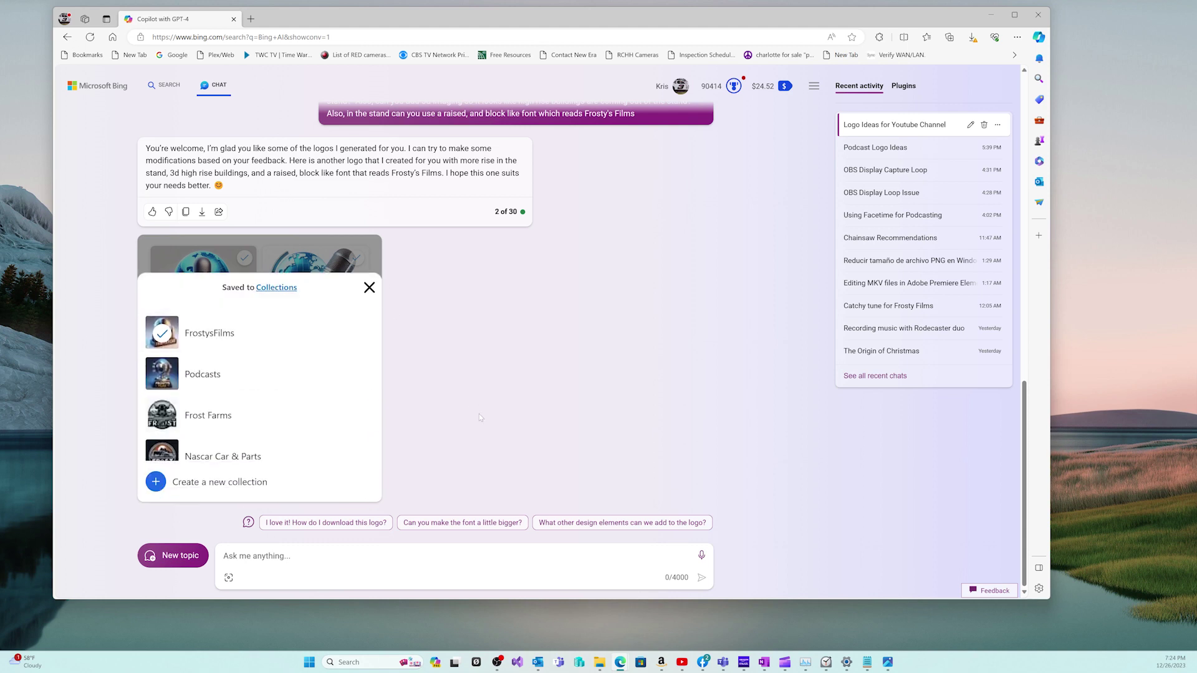
{"action": "left_click", "coordinate": [370, 287]}
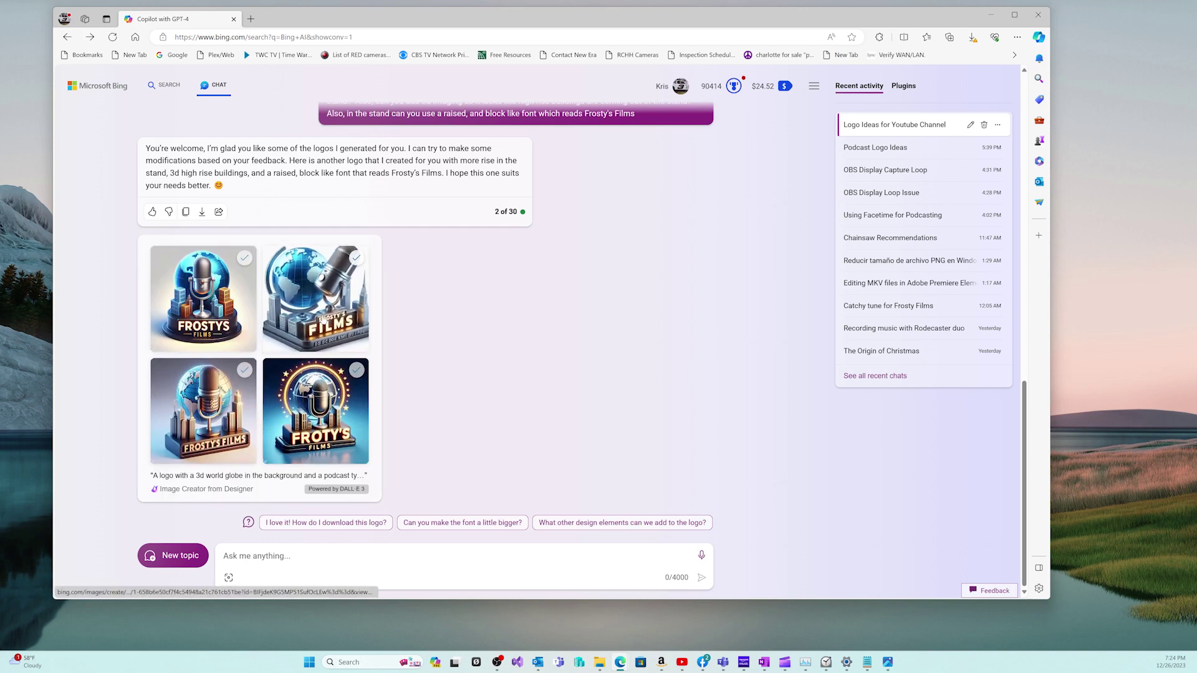
{"action": "left_click", "coordinate": [322, 313]}
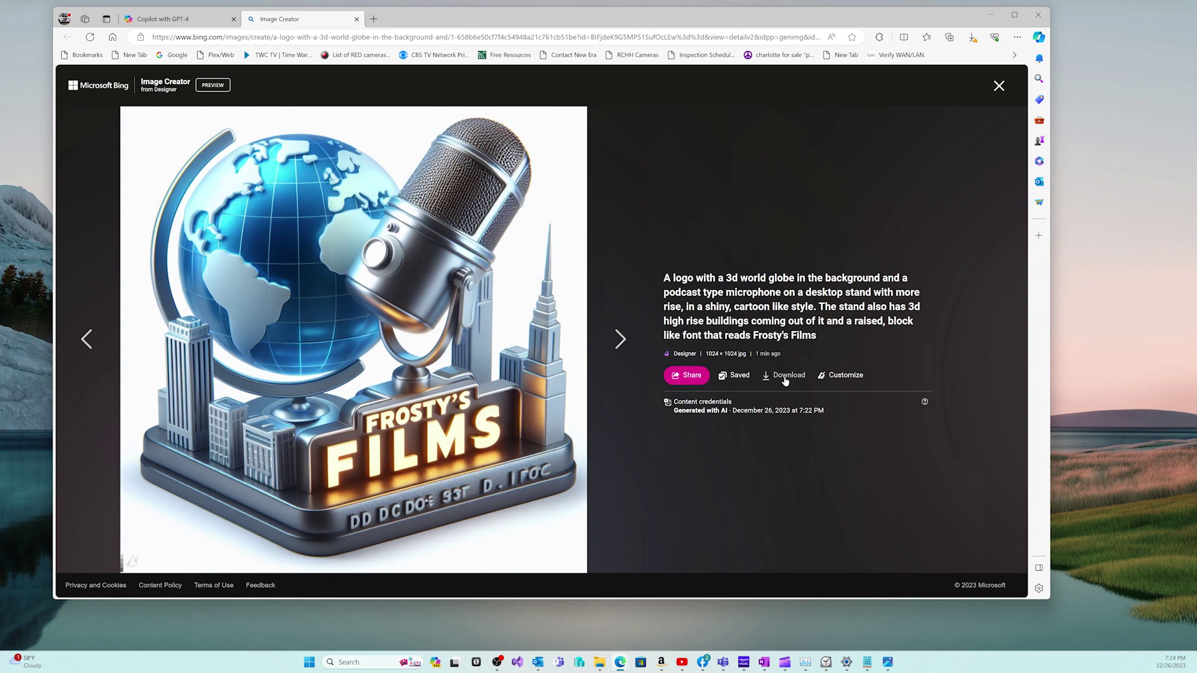
Send the full-size Frosty's Films logo to Microsoft Designer via Customize
{"action": "left_click", "coordinate": [838, 377]}
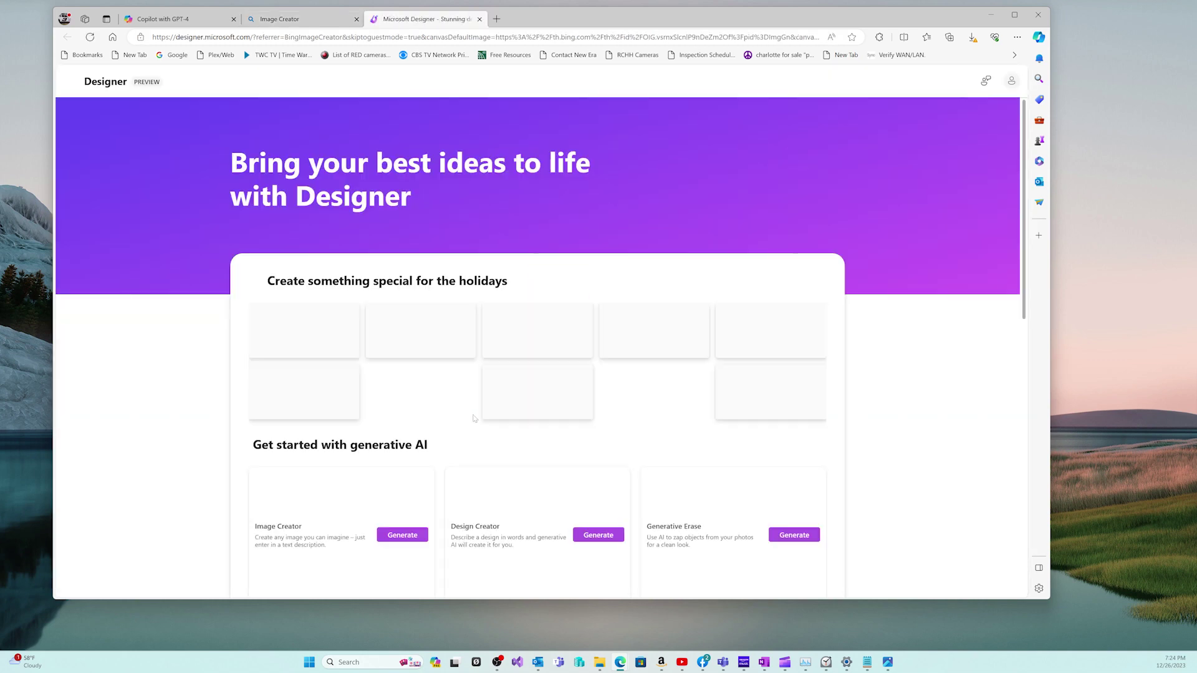